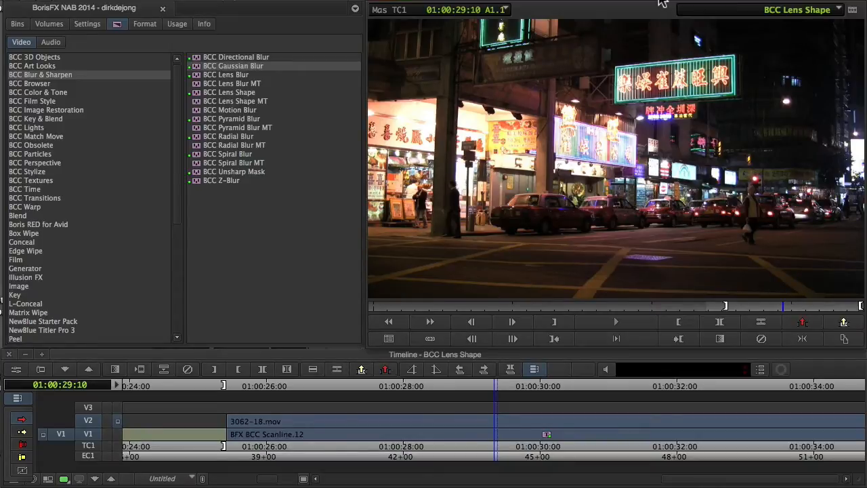
- Apply the BCC Lens Blur effect to the 3062-18.mov clip on V2 and open its parameters for editing
{"action": "left_click", "coordinate": [195, 92]}
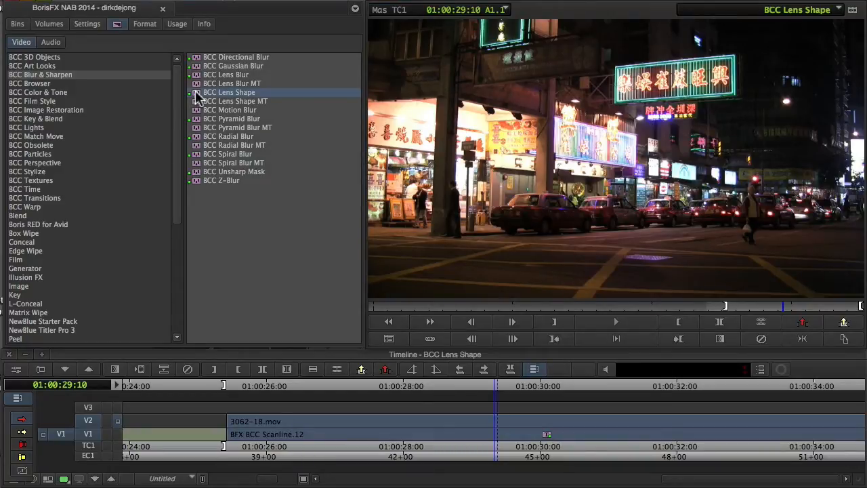
{"action": "left_click", "coordinate": [195, 77]}
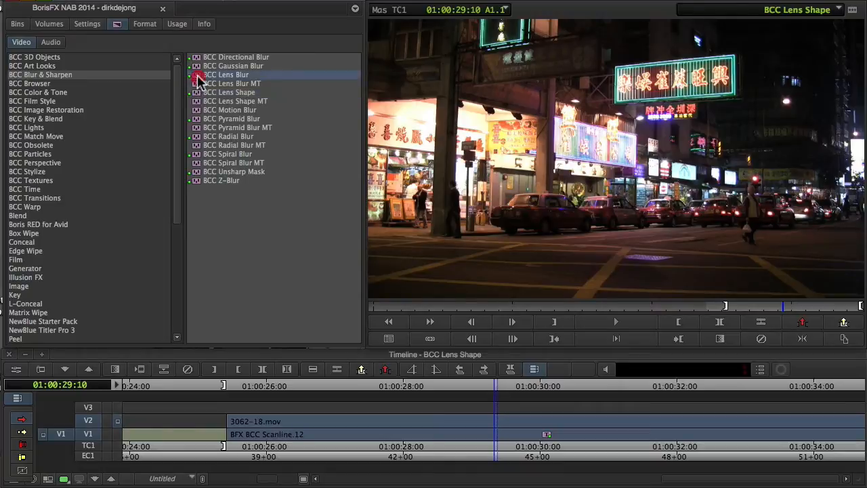
{"action": "left_click_drag", "start_coordinate": [197, 78], "coordinate": [490, 422]}
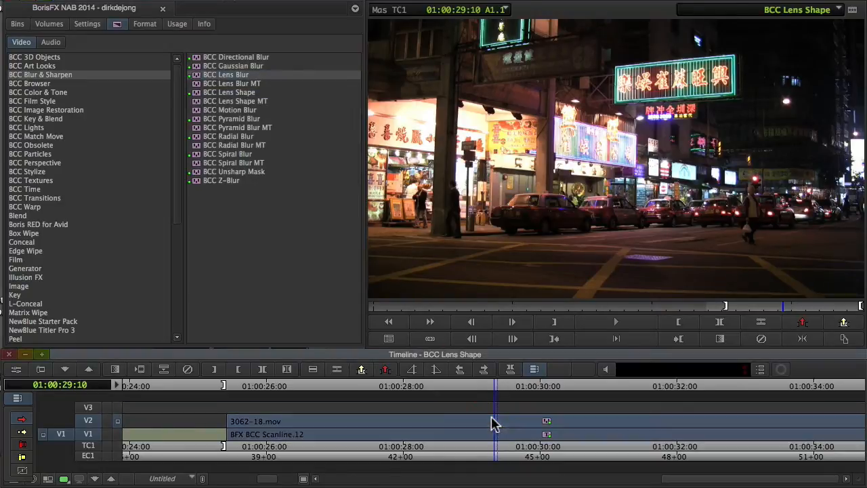
{"action": "left_click", "coordinate": [14, 372]}
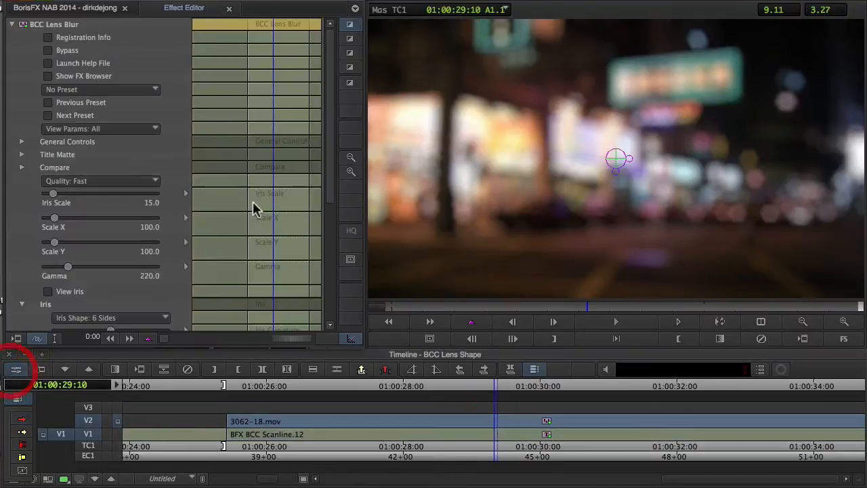
- Set the Lens Blur's Iris Scale to 37.5 and its Gamma to 474.1
{"action": "mouse_move", "coordinate": [53, 194]}
{"action": "left_mouse_down"}
{"action": "mouse_move", "coordinate": [85, 198]}
{"action": "mouse_move", "coordinate": [61, 193]}
{"action": "left_mouse_up"}
{"action": "left_click_drag", "start_coordinate": [67, 270], "coordinate": [96, 270]}
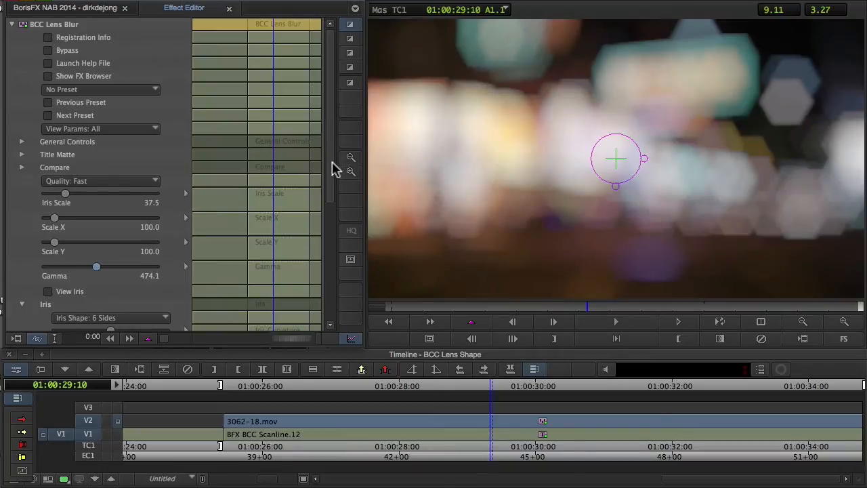
- Try the Circle iris shape, change it to 5 Sides and set Iris Rotation to -28
{"action": "left_click_drag", "start_coordinate": [331, 166], "coordinate": [319, 294]}
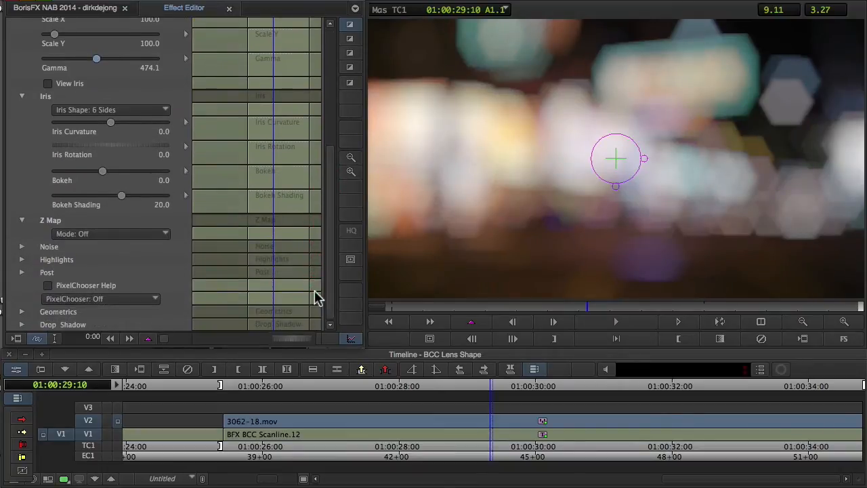
{"action": "left_click", "coordinate": [138, 110]}
{"action": "left_click", "coordinate": [133, 122]}
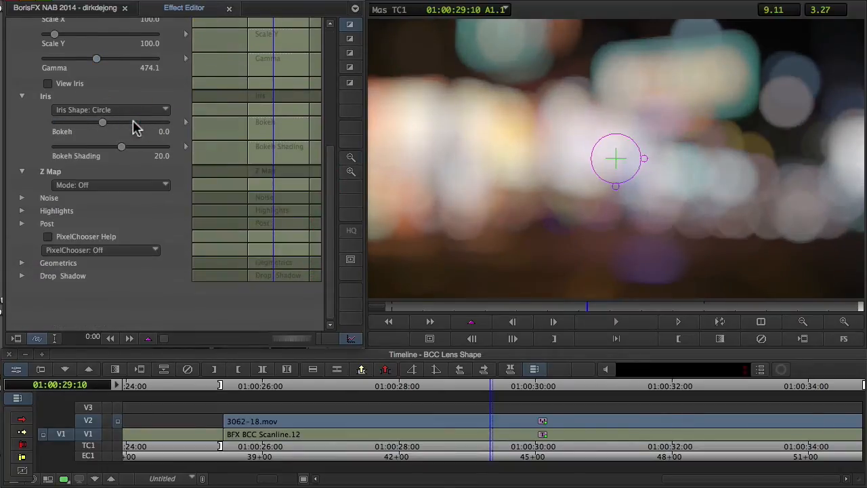
{"action": "left_click", "coordinate": [136, 112]}
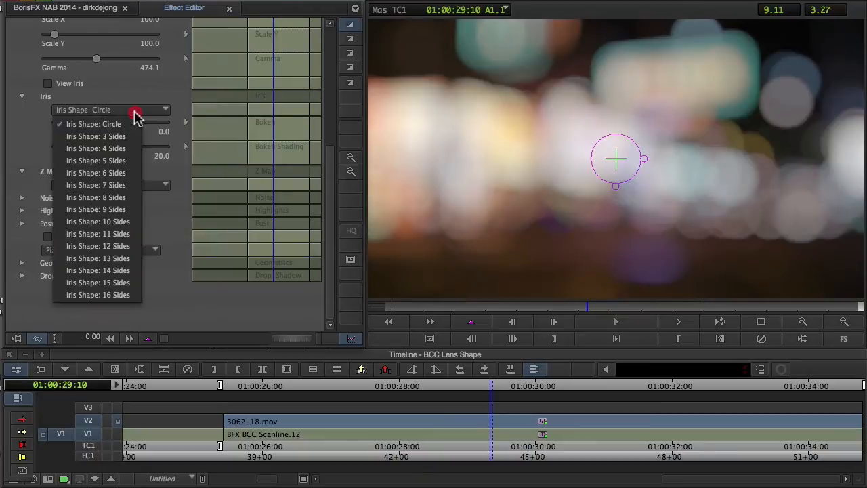
{"action": "left_click", "coordinate": [128, 160]}
{"action": "mouse_move", "coordinate": [109, 144]}
{"action": "left_mouse_down"}
{"action": "mouse_move", "coordinate": [85, 146]}
{"action": "mouse_move", "coordinate": [94, 145]}
{"action": "left_mouse_up"}
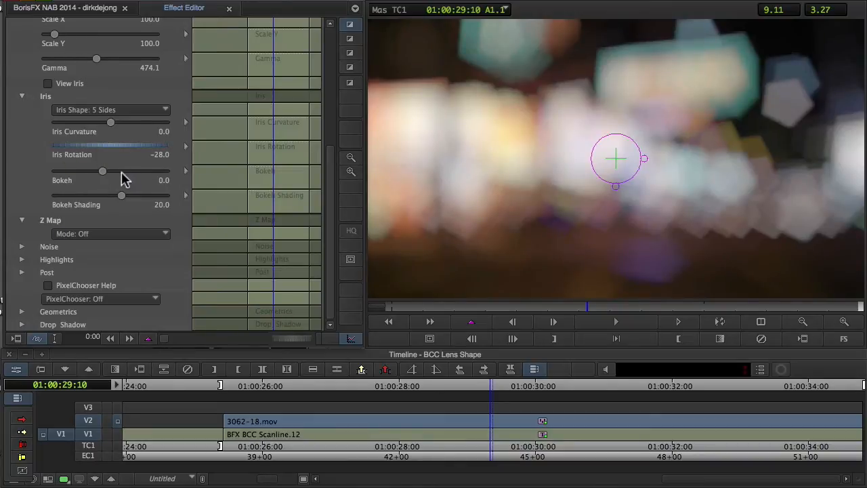
- Set the Lens Blur's Bokeh to -12.2, Bokeh Shading to 22.5, Iris Curvature to 25 and Iris Scale to 32.5
{"action": "mouse_move", "coordinate": [103, 168]}
{"action": "left_mouse_down"}
{"action": "mouse_move", "coordinate": [110, 196]}
{"action": "mouse_move", "coordinate": [124, 199]}
{"action": "left_mouse_up"}
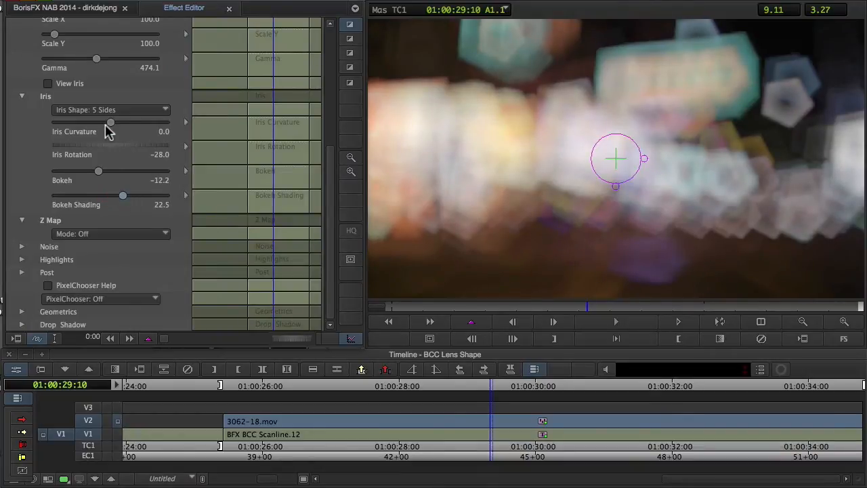
{"action": "left_click_drag", "start_coordinate": [111, 124], "coordinate": [114, 127]}
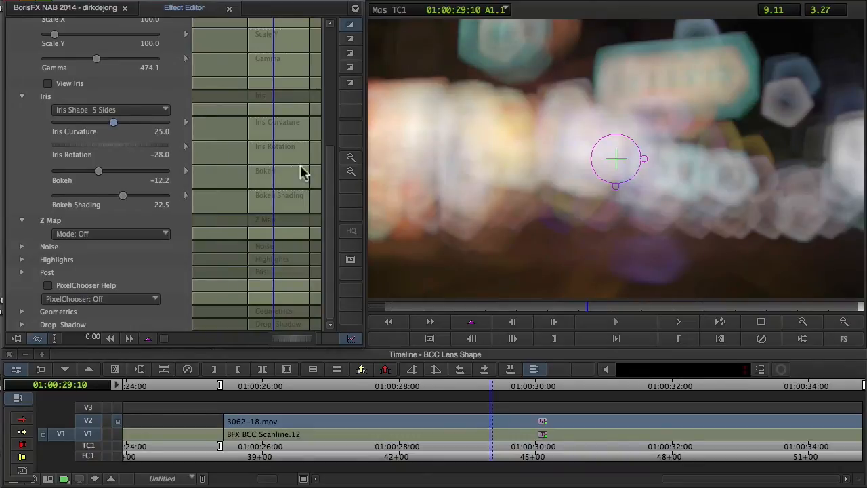
{"action": "left_click_drag", "start_coordinate": [329, 170], "coordinate": [330, 58]}
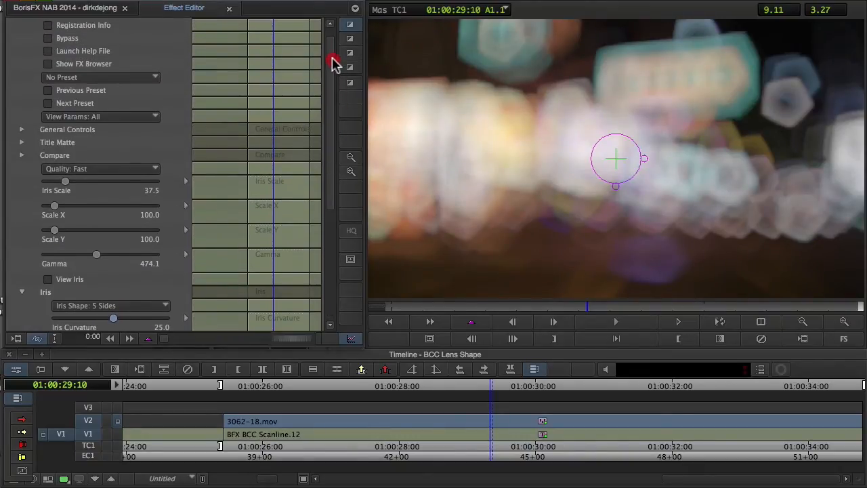
{"action": "mouse_move", "coordinate": [66, 181]}
{"action": "left_mouse_down"}
{"action": "mouse_move", "coordinate": [105, 184]}
{"action": "mouse_move", "coordinate": [63, 183]}
{"action": "left_mouse_up"}
{"action": "left_click_drag", "start_coordinate": [332, 155], "coordinate": [337, 120]}
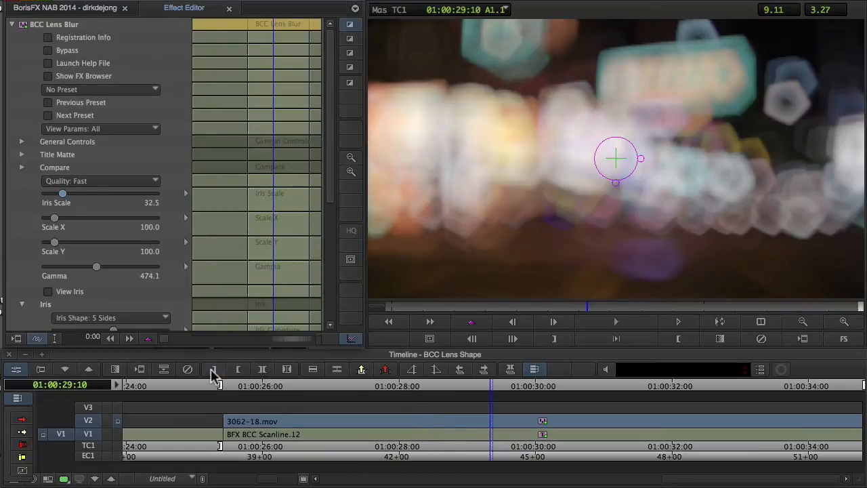
- Replace the Lens Blur on the V2 clip with BCC Lens Shape and set its Iris Scale to 17.5
{"action": "left_click", "coordinate": [189, 370]}
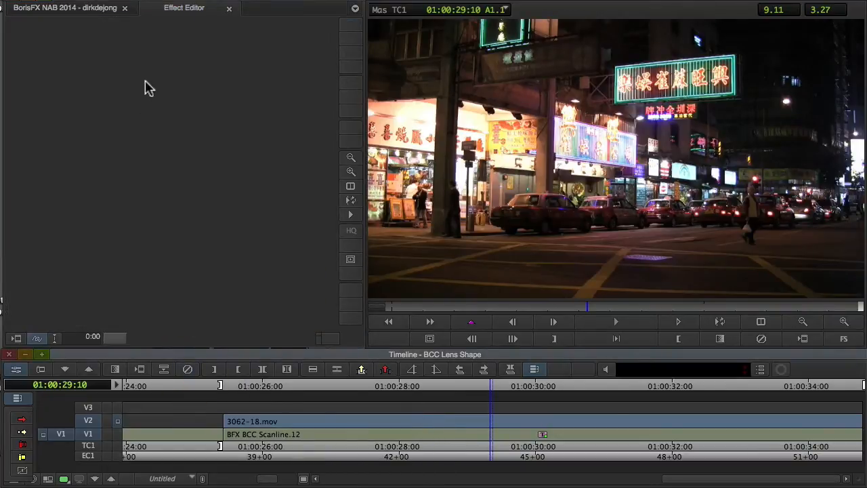
{"action": "left_click", "coordinate": [85, 8]}
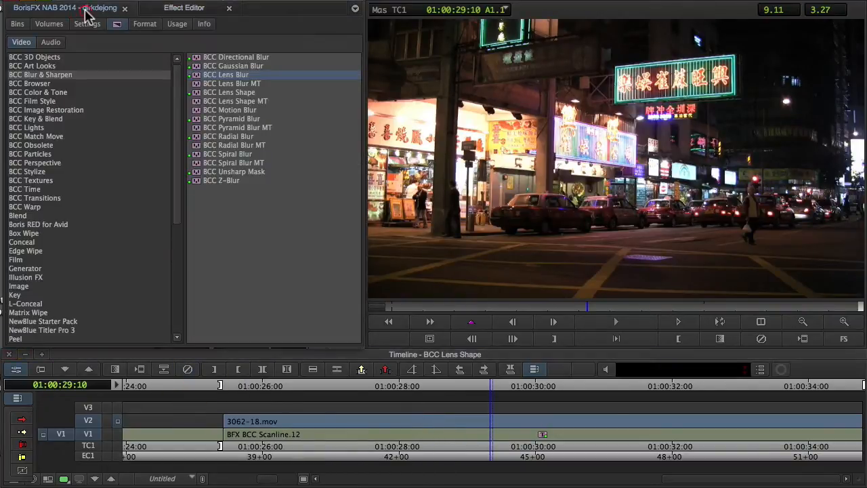
{"action": "left_click", "coordinate": [197, 93]}
{"action": "left_click_drag", "start_coordinate": [197, 93], "coordinate": [474, 418]}
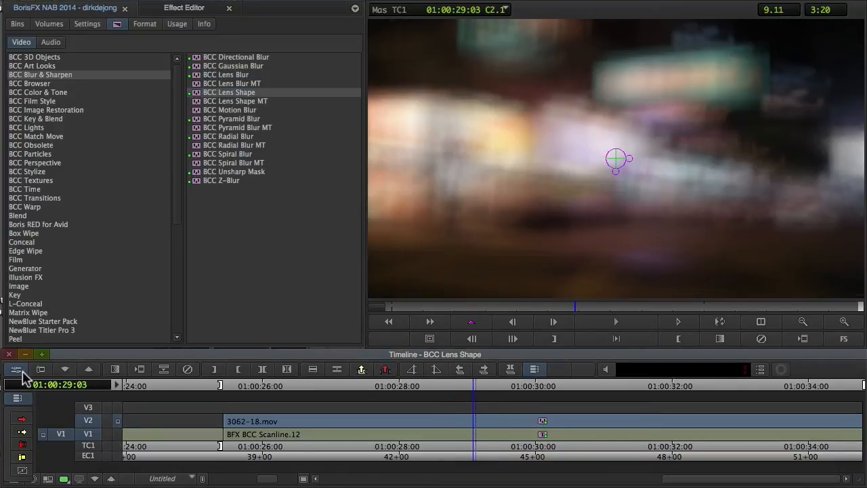
{"action": "left_click", "coordinate": [186, 9]}
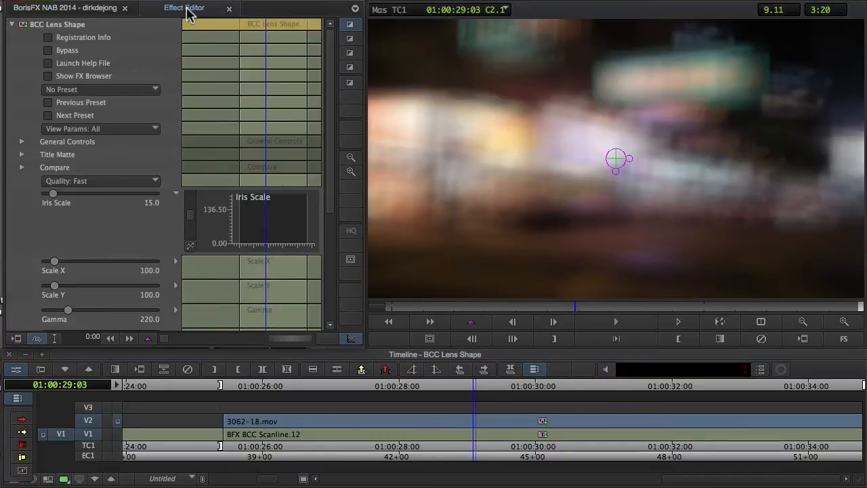
{"action": "mouse_move", "coordinate": [56, 194]}
{"action": "left_mouse_down"}
{"action": "mouse_move", "coordinate": [90, 202]}
{"action": "mouse_move", "coordinate": [48, 203]}
{"action": "mouse_move", "coordinate": [67, 203]}
{"action": "mouse_move", "coordinate": [57, 200]}
{"action": "left_mouse_up"}
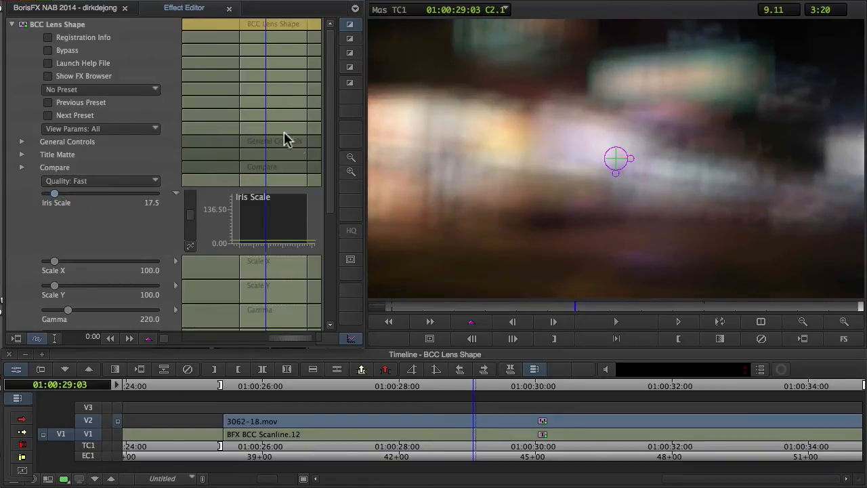
- Set the Lens Shape's Iris Shape source to Filter Layer and toggle View Iris Shape to compare, leaving it off
{"action": "left_click_drag", "start_coordinate": [330, 152], "coordinate": [327, 141]}
{"action": "left_click_drag", "start_coordinate": [332, 133], "coordinate": [329, 251]}
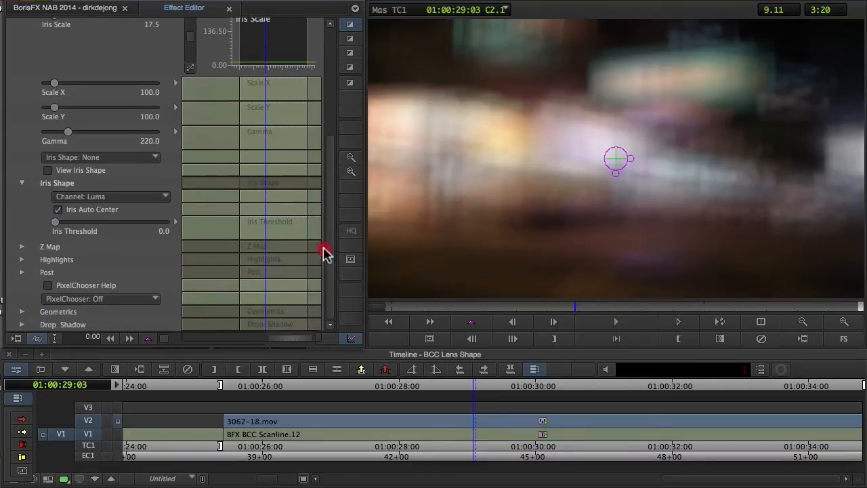
{"action": "left_click", "coordinate": [102, 157]}
{"action": "left_click", "coordinate": [102, 183]}
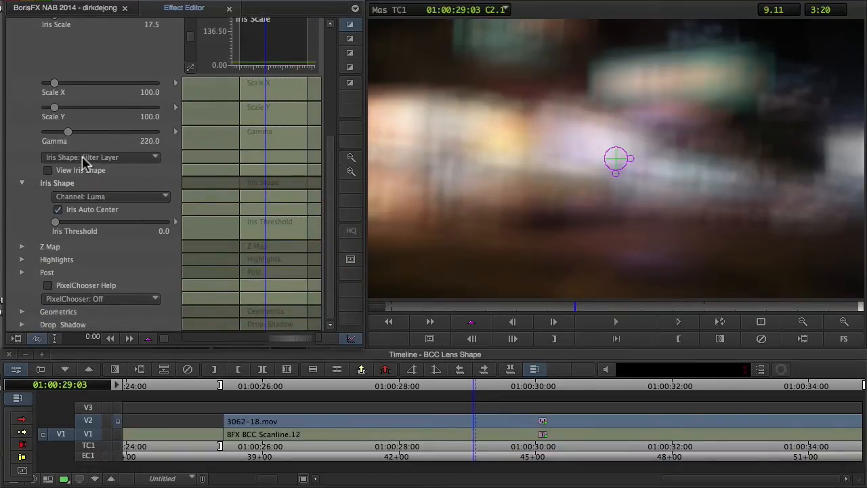
{"action": "left_click", "coordinate": [48, 170]}
{"action": "left_click", "coordinate": [47, 171]}
{"action": "left_click", "coordinate": [48, 171]}
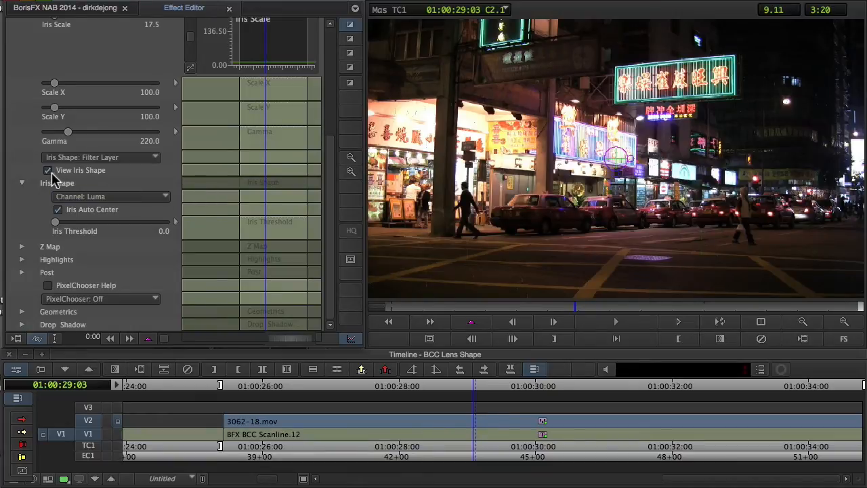
{"action": "left_click", "coordinate": [49, 171]}
{"action": "left_click", "coordinate": [48, 171]}
{"action": "left_click", "coordinate": [49, 170]}
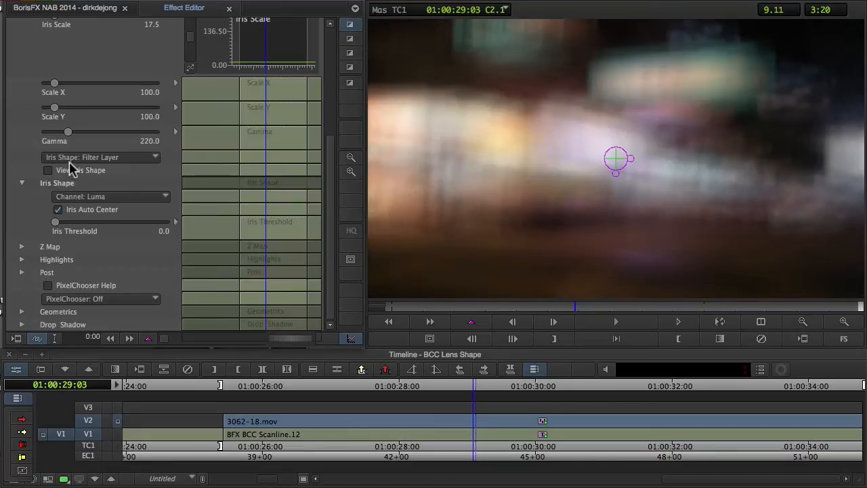
- Switch off monitoring of track V2 and display only the title on V1
{"action": "left_click", "coordinate": [118, 439]}
{"action": "left_click", "coordinate": [117, 433]}
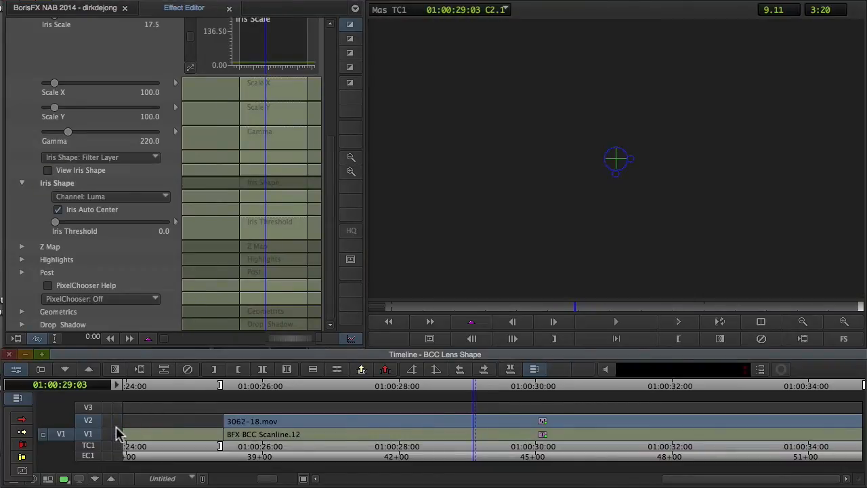
{"action": "left_click", "coordinate": [118, 422]}
{"action": "left_click", "coordinate": [118, 434]}
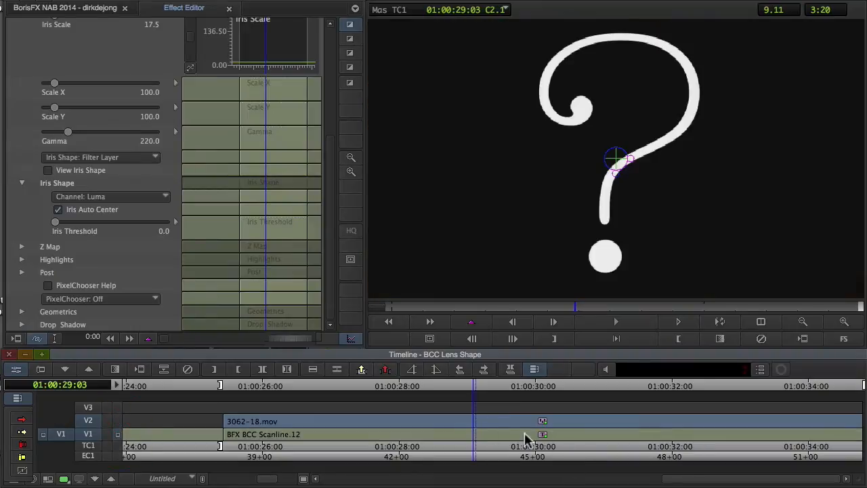
- Open the V1 title in the title editor, select the question mark to inspect its text settings, and close the editor
{"action": "left_click", "coordinate": [476, 436]}
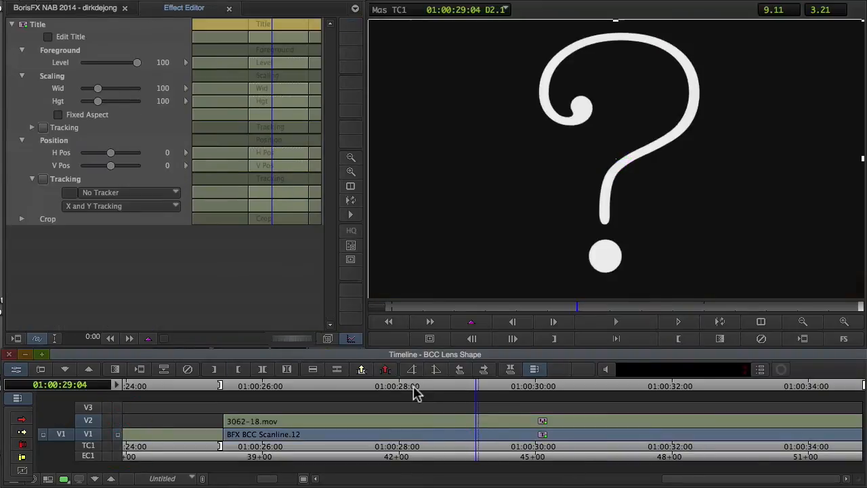
{"action": "left_click", "coordinate": [49, 39]}
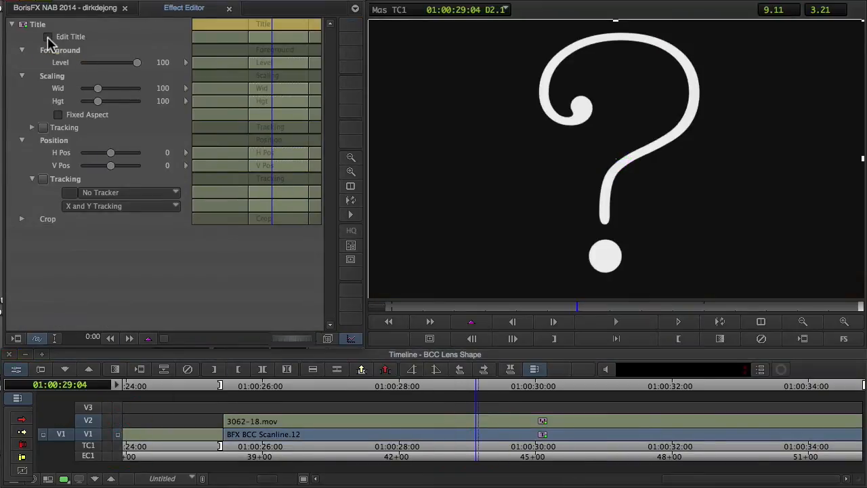
{"action": "left_click", "coordinate": [49, 39]}
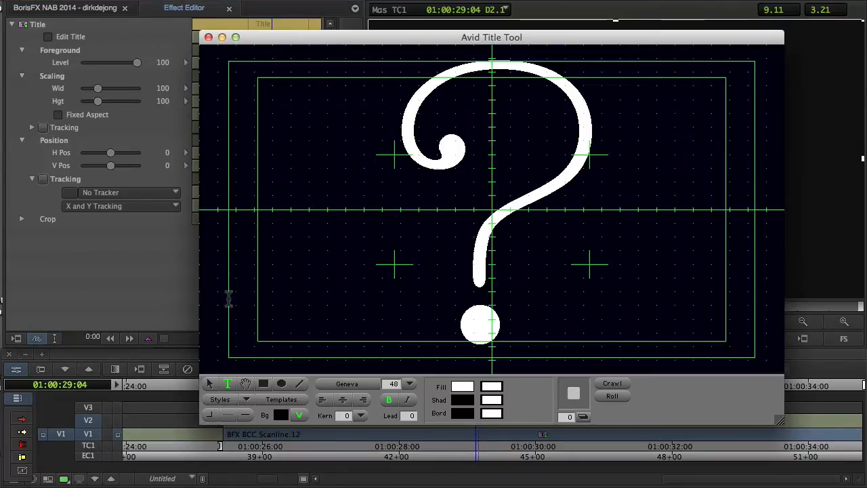
{"action": "left_click", "coordinate": [209, 383]}
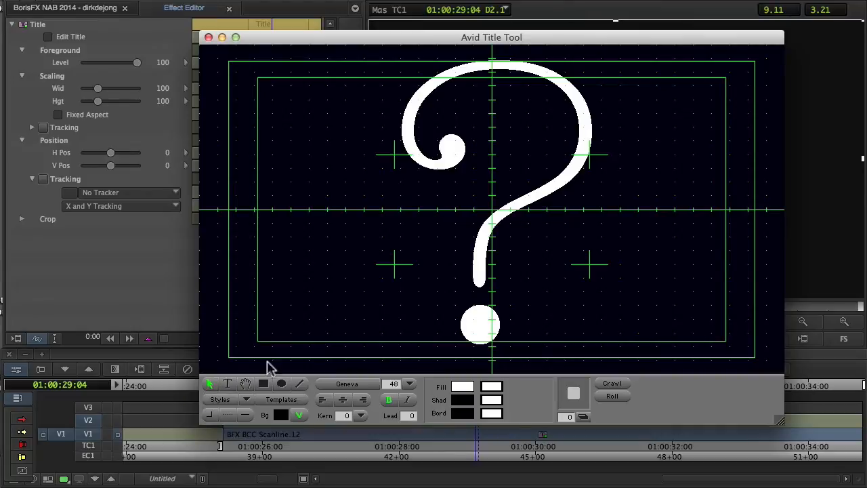
{"action": "left_click", "coordinate": [486, 247]}
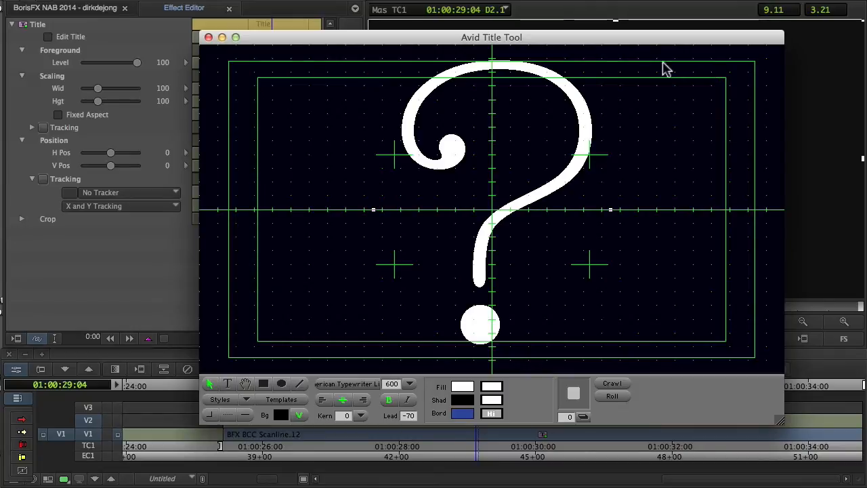
{"action": "left_click", "coordinate": [208, 38]}
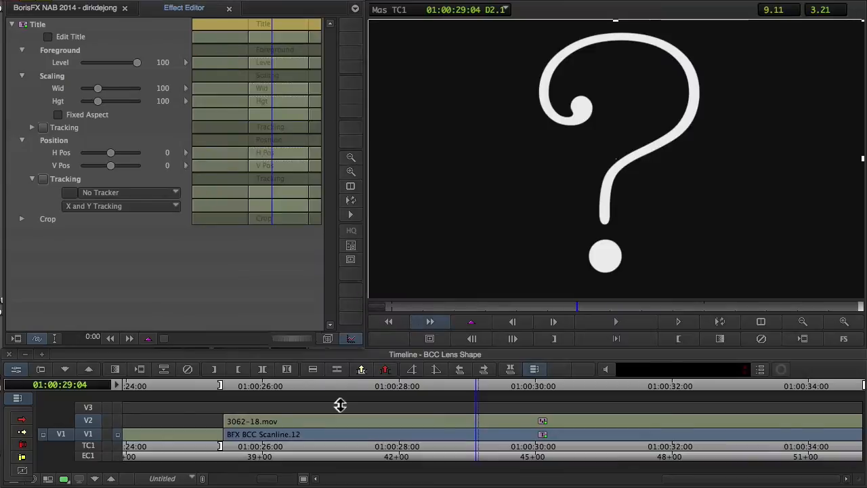
- Turn monitoring of V2 back on and set the Lens Shape's Iris Shape source to 1st Below
{"action": "left_click", "coordinate": [117, 422]}
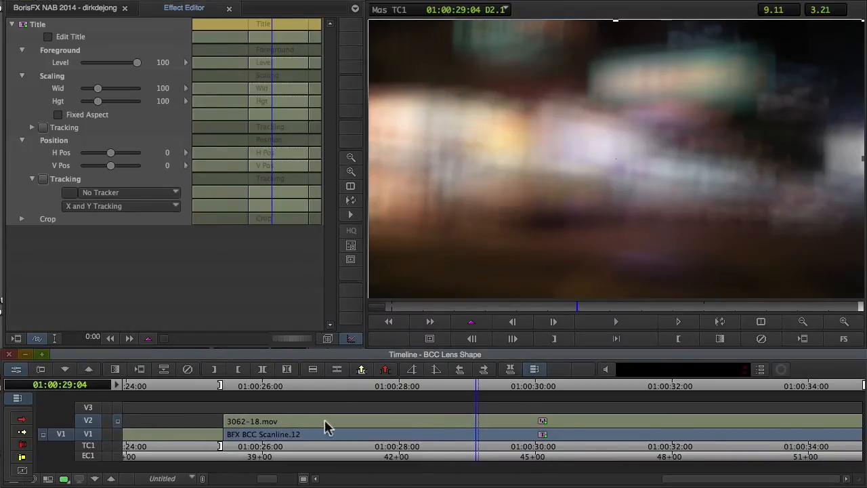
{"action": "left_click", "coordinate": [472, 423]}
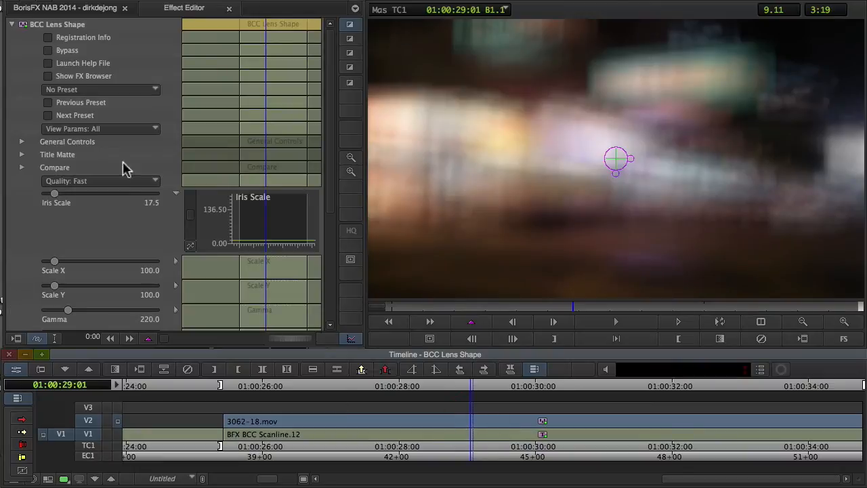
{"action": "scroll", "coordinate": [330, 162], "scroll_direction": "down", "scroll_amount": 10}
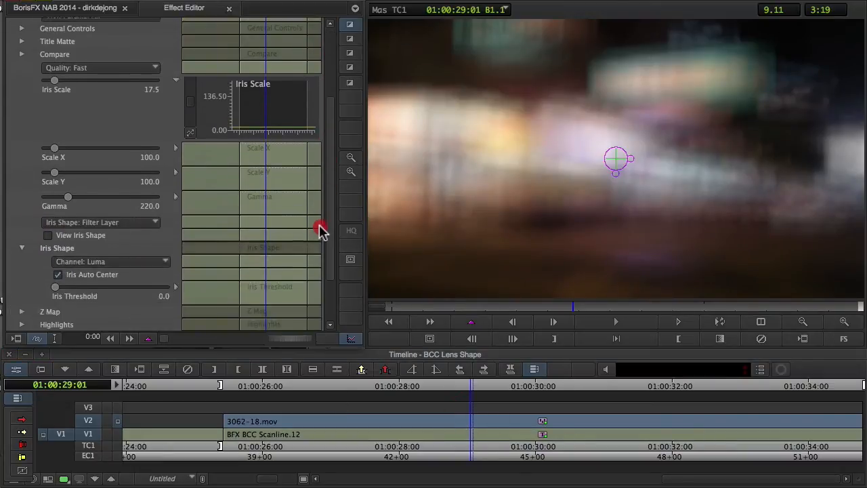
{"action": "left_click", "coordinate": [120, 196]}
{"action": "left_click", "coordinate": [121, 234]}
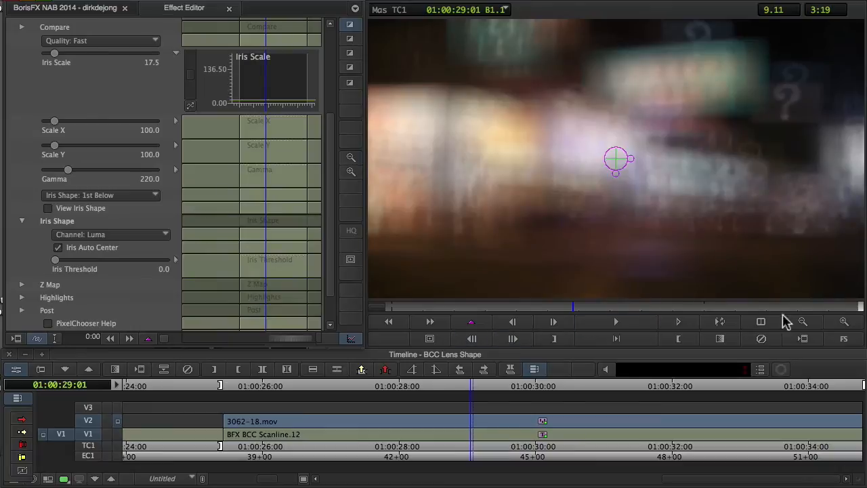
{"action": "left_click", "coordinate": [844, 321]}
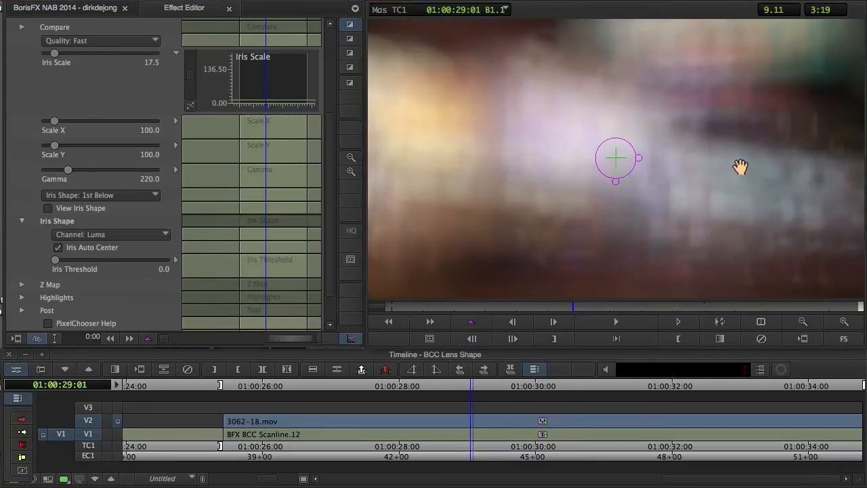
- Try different Iris Scale values, set it to 15.0, and raise Gamma to 269.9
{"action": "left_click_drag", "start_coordinate": [741, 167], "coordinate": [397, 294]}
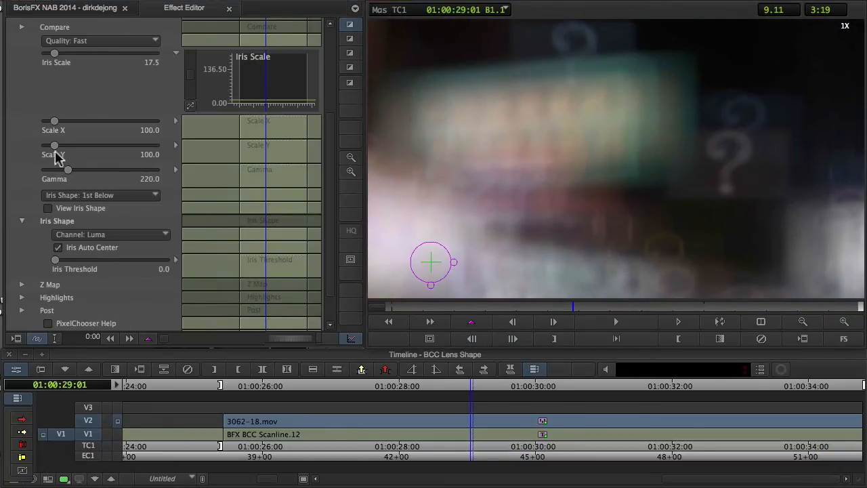
{"action": "left_click", "coordinate": [61, 58]}
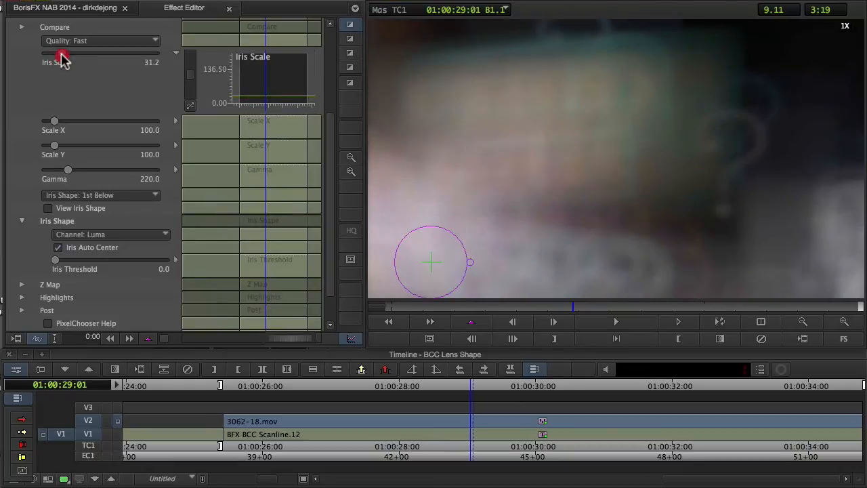
{"action": "left_click_drag", "start_coordinate": [63, 61], "coordinate": [54, 60]}
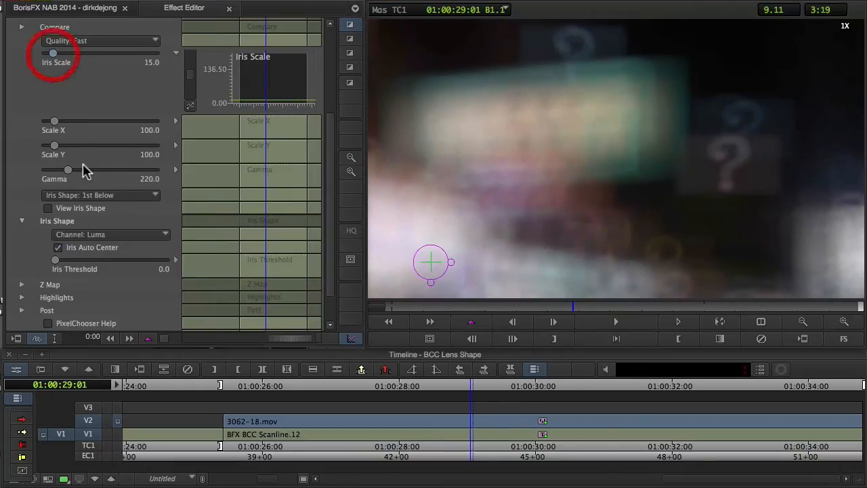
{"action": "left_click_drag", "start_coordinate": [68, 171], "coordinate": [73, 171]}
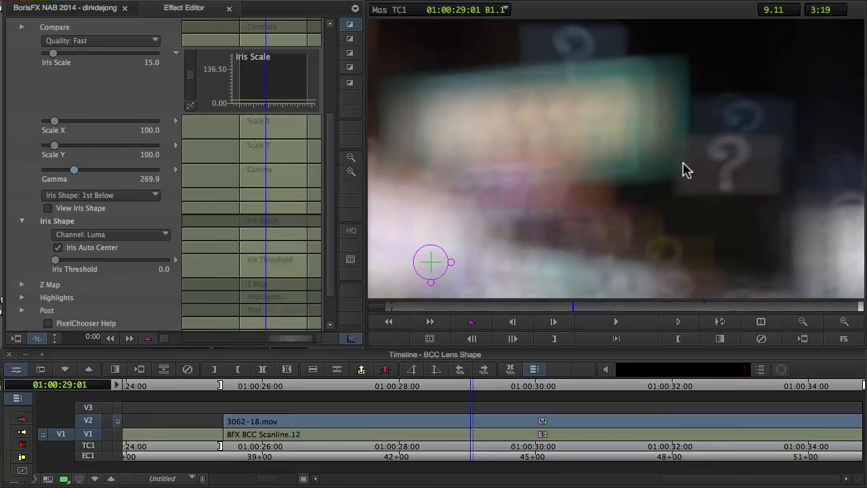
- Switch the Iris Shape channel to Alpha for comparison and return it to Luma
{"action": "left_click", "coordinate": [111, 236]}
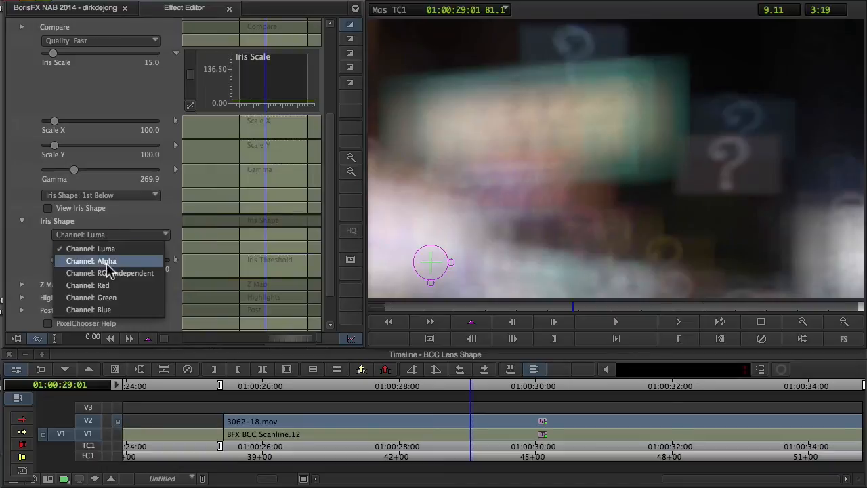
{"action": "left_click", "coordinate": [107, 262]}
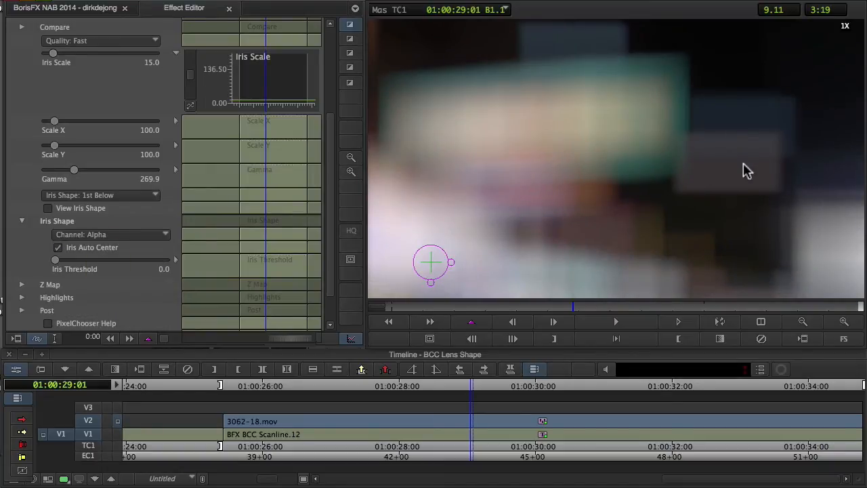
{"action": "left_click", "coordinate": [132, 237]}
{"action": "left_click", "coordinate": [132, 251]}
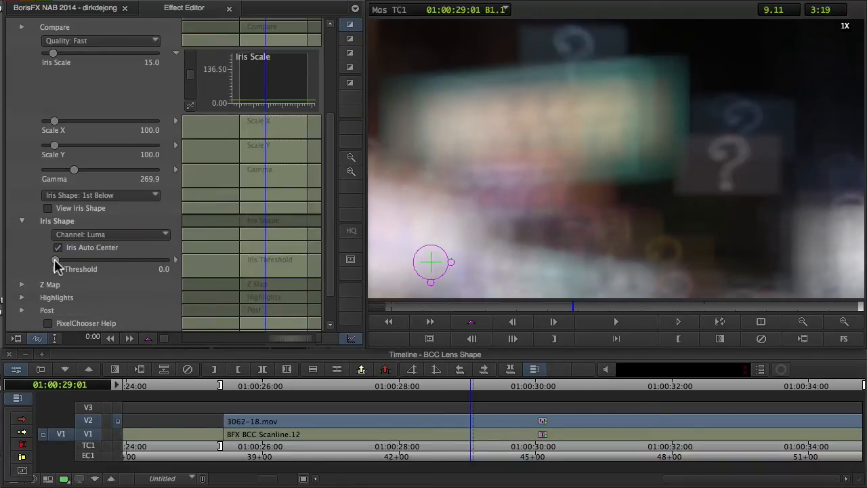
- Monitor only the V1 title briefly, return to monitoring V2, and set the Iris Threshold to 8.1
{"action": "left_click", "coordinate": [117, 433]}
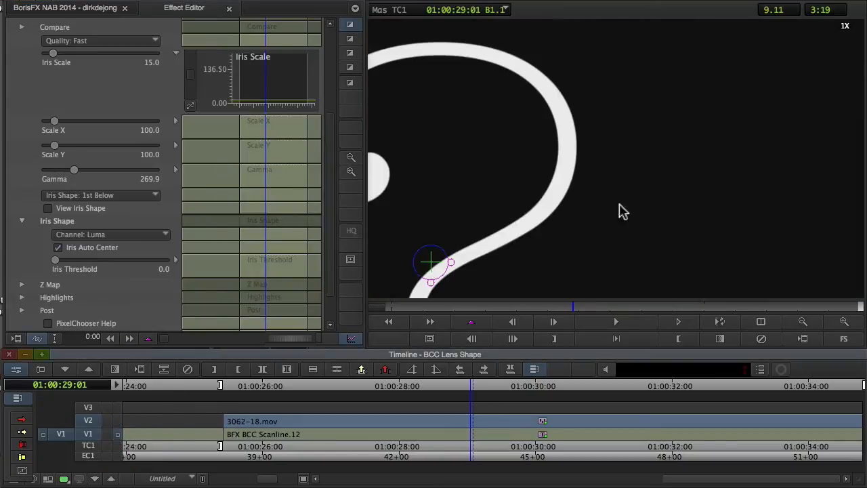
{"action": "left_click", "coordinate": [116, 422]}
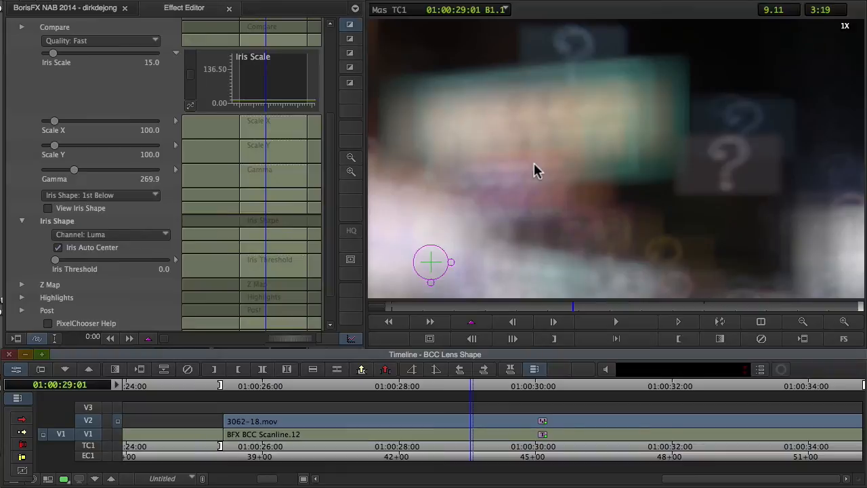
{"action": "left_click", "coordinate": [56, 261]}
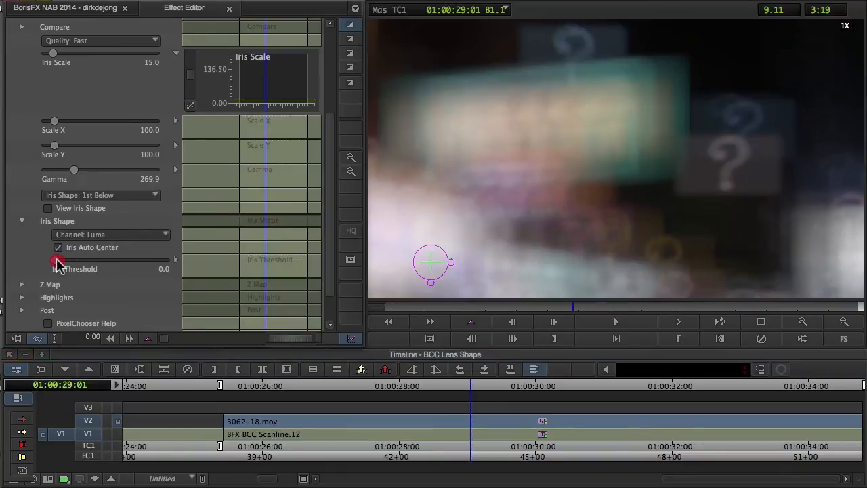
{"action": "left_click_drag", "start_coordinate": [70, 269], "coordinate": [75, 268]}
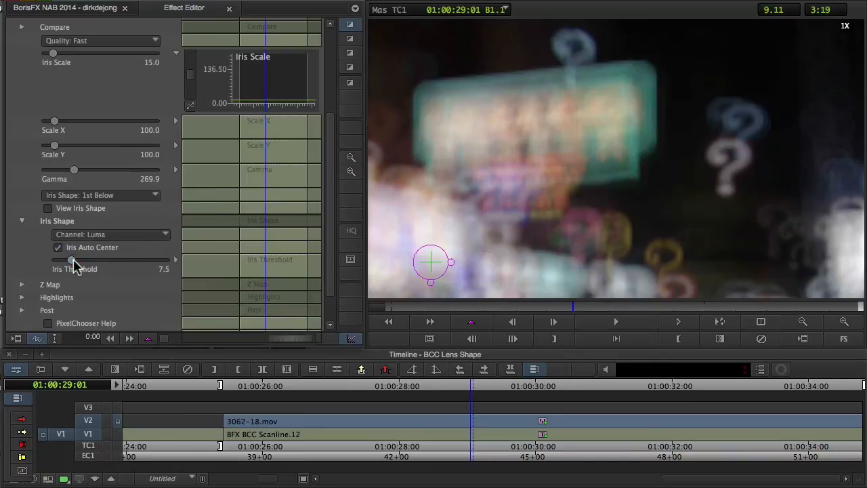
{"action": "left_click_drag", "start_coordinate": [73, 266], "coordinate": [76, 266]}
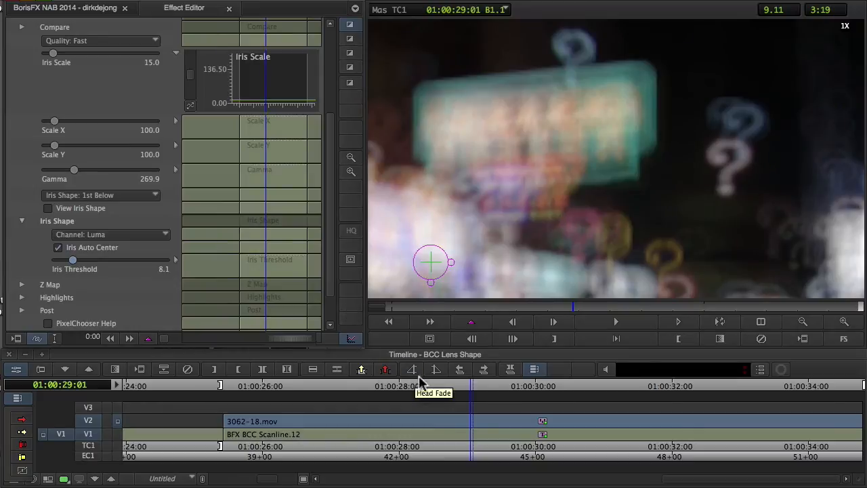
- Try an Iris Scale of 28.8, change Quality to Normal, and reduce Iris Scale to 10.0
{"action": "left_click_drag", "start_coordinate": [329, 170], "coordinate": [328, 80]}
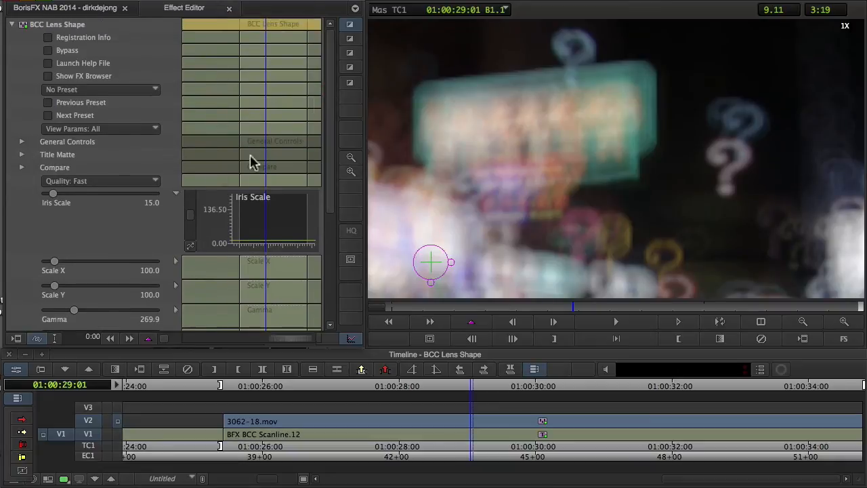
{"action": "mouse_move", "coordinate": [57, 193]}
{"action": "left_mouse_down"}
{"action": "mouse_move", "coordinate": [71, 197]}
{"action": "mouse_move", "coordinate": [63, 201]}
{"action": "left_mouse_up"}
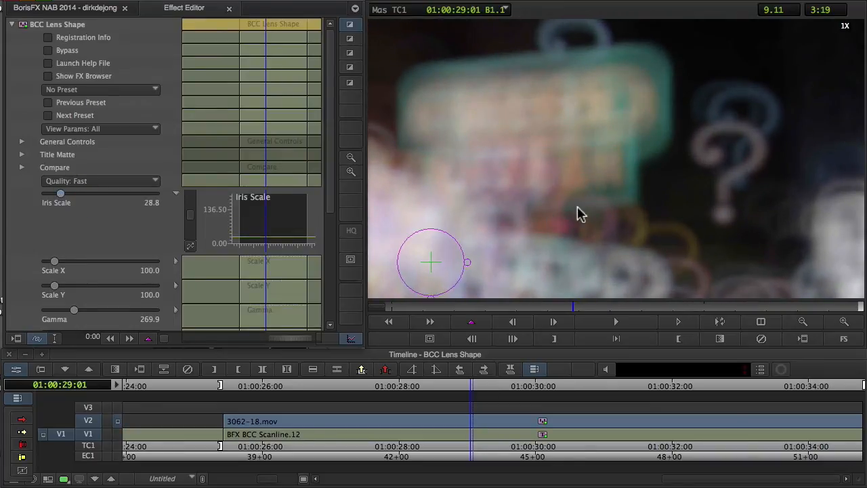
{"action": "left_click", "coordinate": [110, 187]}
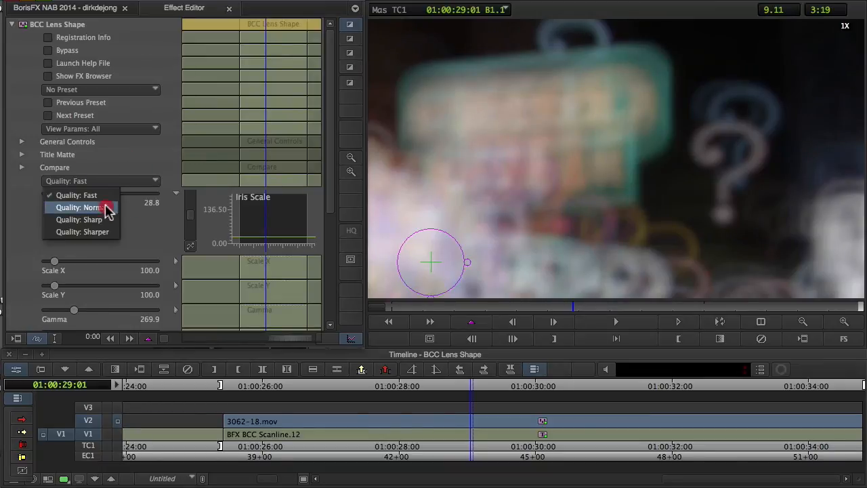
{"action": "left_click", "coordinate": [106, 208]}
{"action": "left_click_drag", "start_coordinate": [60, 194], "coordinate": [33, 198]}
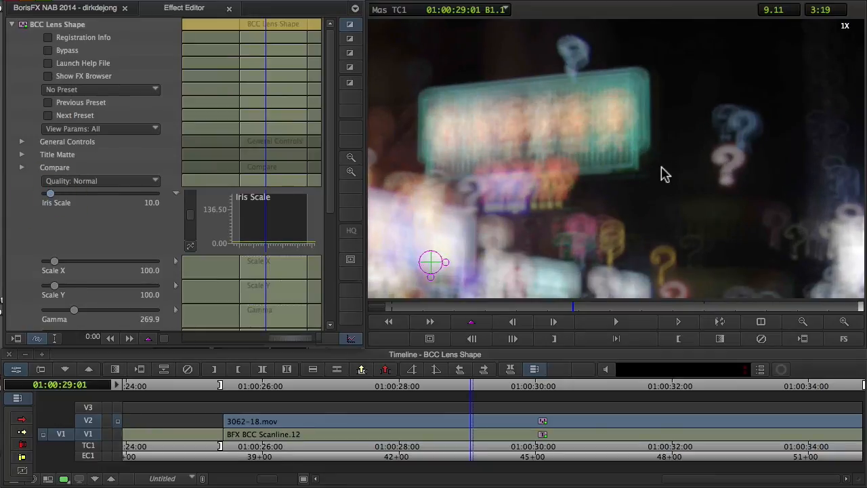
- Compare the Sharp and Normal Quality settings on the blurred lights and leave Quality at Sharp
{"action": "left_click", "coordinate": [113, 181]}
{"action": "left_click", "coordinate": [107, 220]}
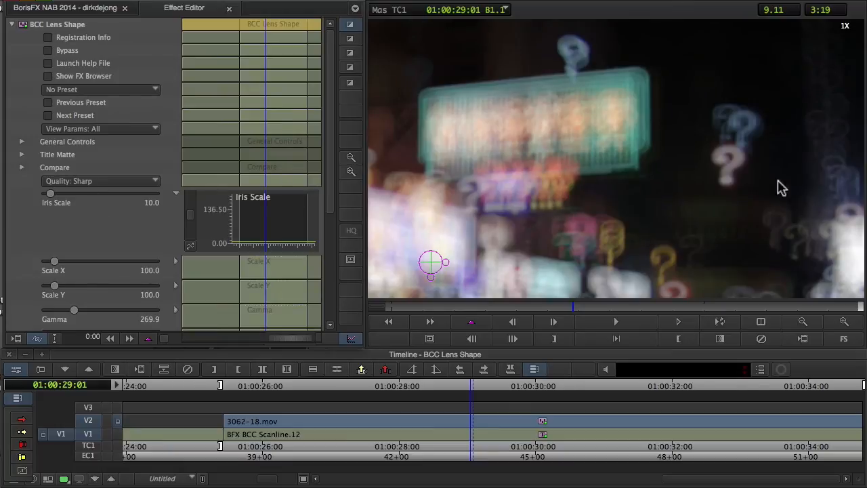
{"action": "left_click", "coordinate": [155, 182]}
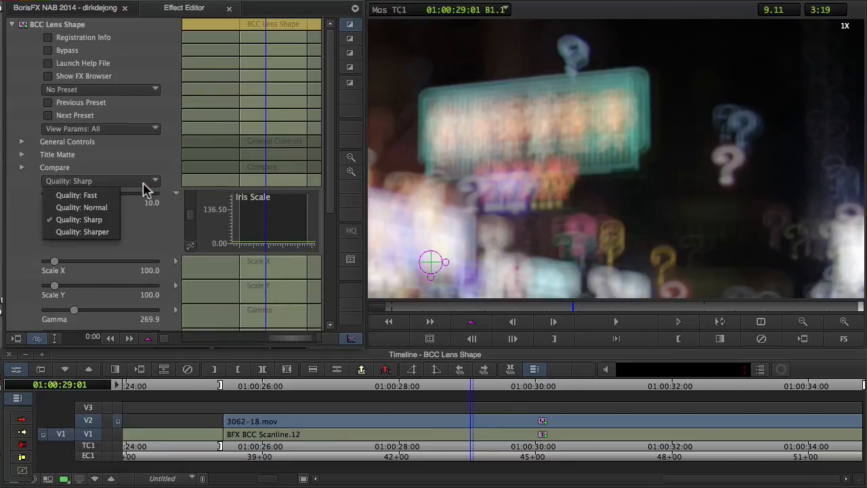
{"action": "left_click", "coordinate": [110, 208]}
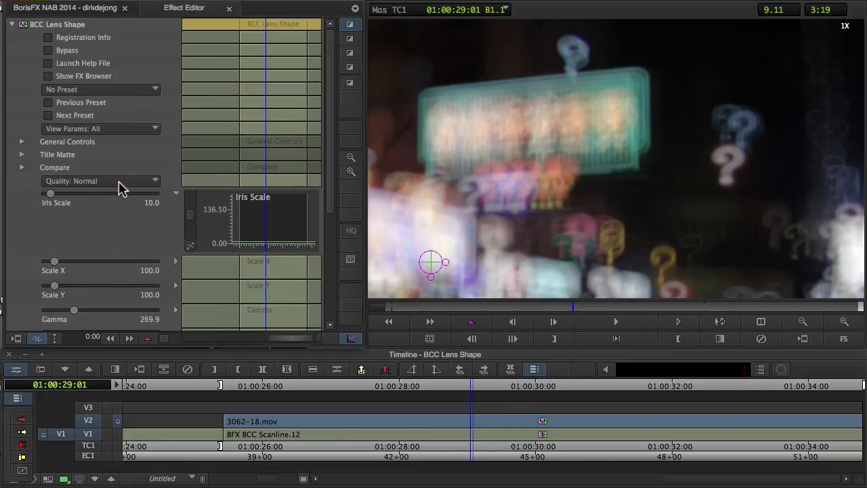
{"action": "left_click", "coordinate": [120, 182]}
{"action": "left_click", "coordinate": [112, 219]}
- Set Iris Scale to 31.2 and Gamma to 325.6 to enlarge and brighten the question-mark blur
{"action": "mouse_move", "coordinate": [50, 196]}
{"action": "left_mouse_down"}
{"action": "mouse_move", "coordinate": [73, 200]}
{"action": "mouse_move", "coordinate": [61, 196]}
{"action": "left_mouse_up"}
{"action": "left_click_drag", "start_coordinate": [76, 313], "coordinate": [78, 314]}
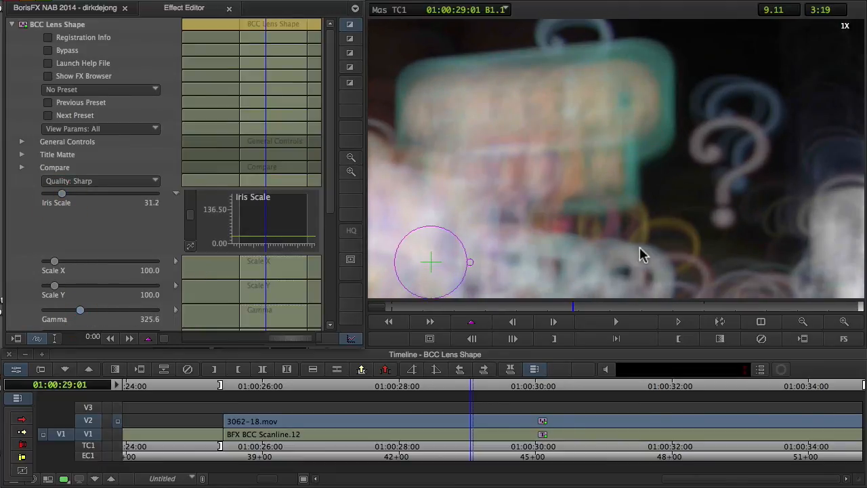
{"action": "left_click", "coordinate": [805, 325]}
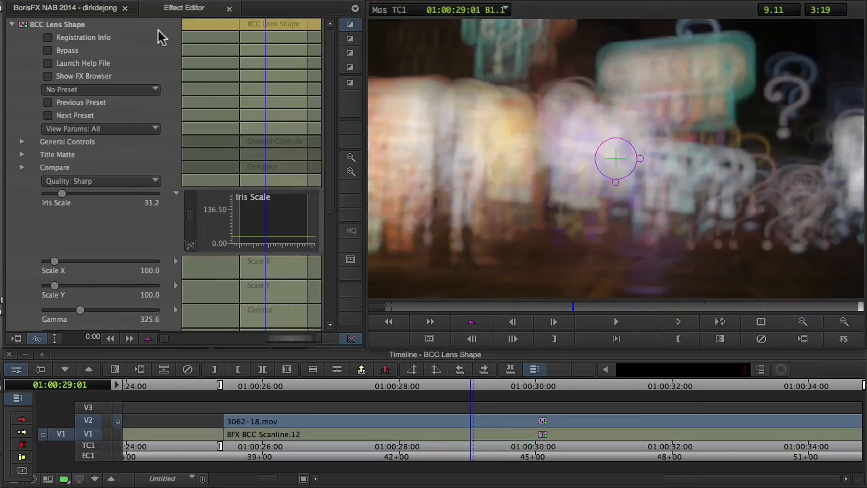